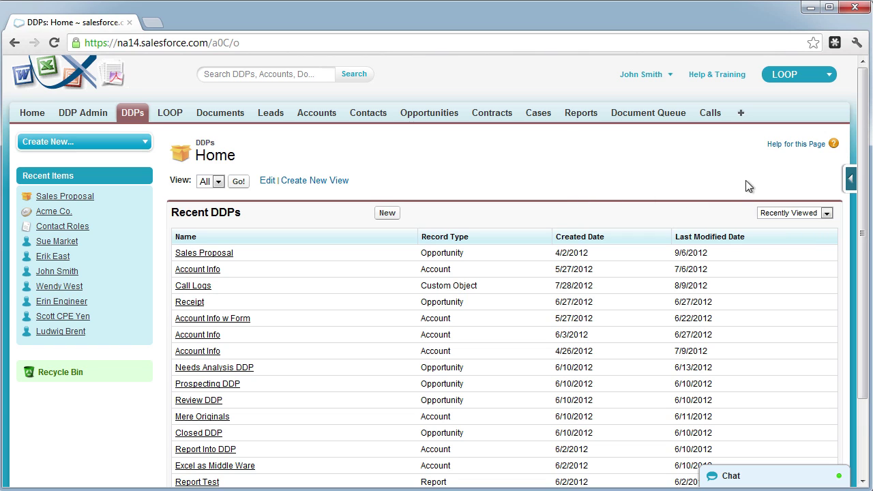
Open the Deploying LOOP documentation on the Drawloop Support site.
{"action": "left_click", "coordinate": [788, 146]}
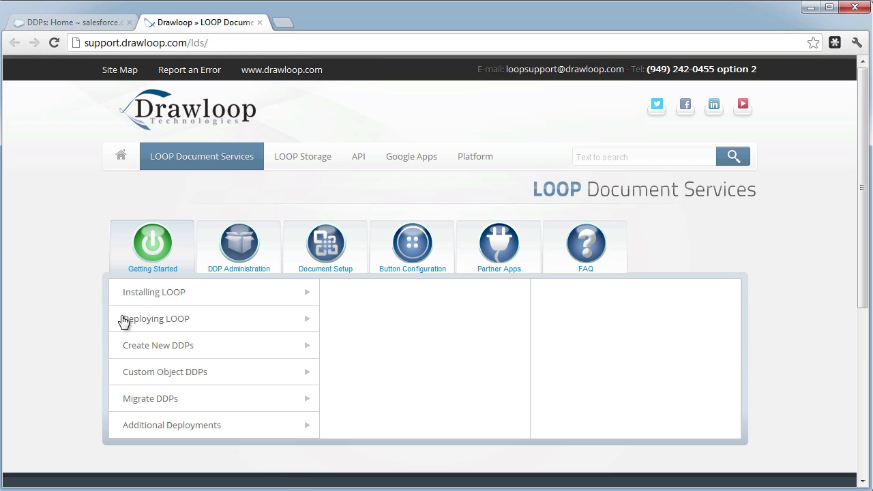
{"action": "mouse_move", "coordinate": [183, 322]}
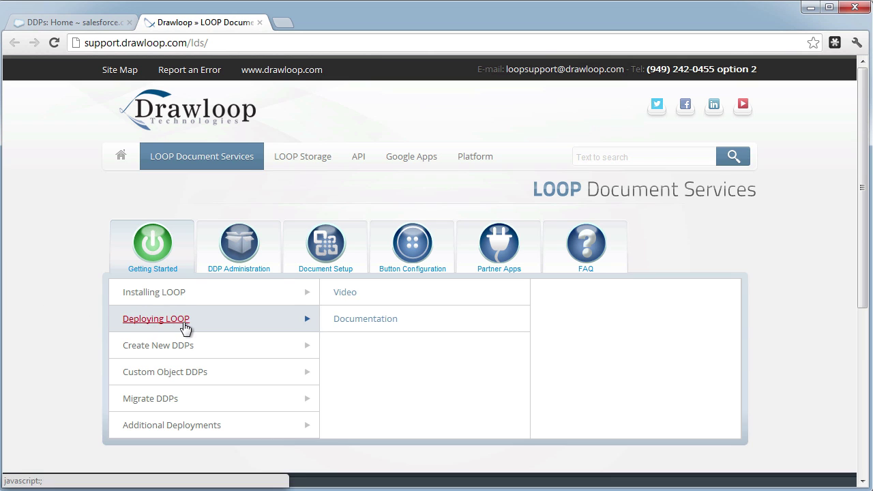
{"action": "left_click", "coordinate": [389, 323]}
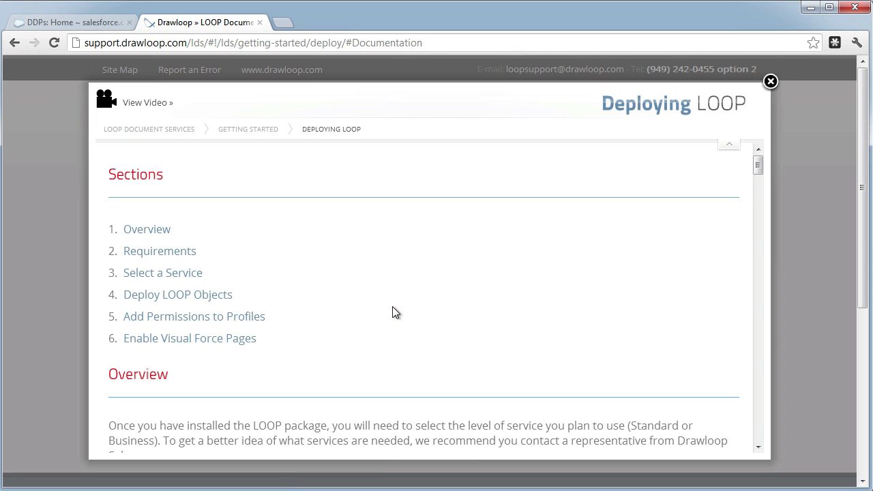
Review the Custom Object Permissions tables, then return to the Salesforce DDPs page.
{"action": "scroll", "coordinate": [395, 312], "scroll_direction": "down", "scroll_amount": 12}
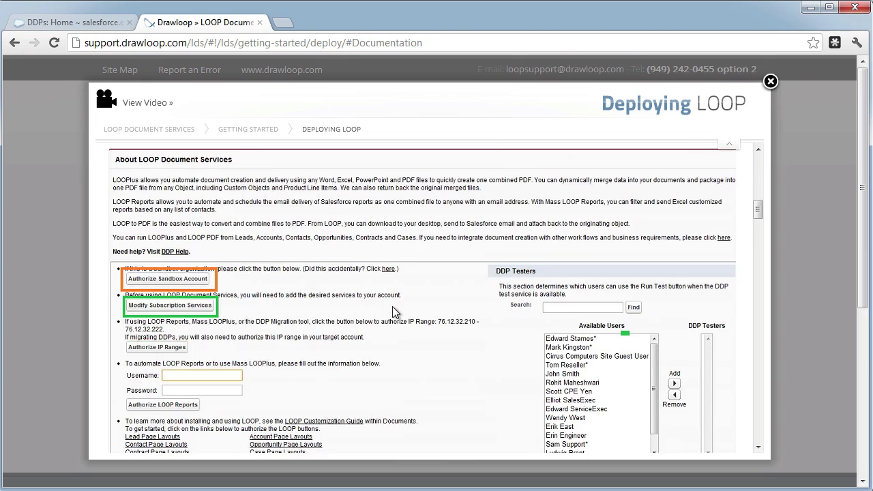
{"action": "scroll", "coordinate": [393, 307], "scroll_direction": "down", "scroll_amount": 20}
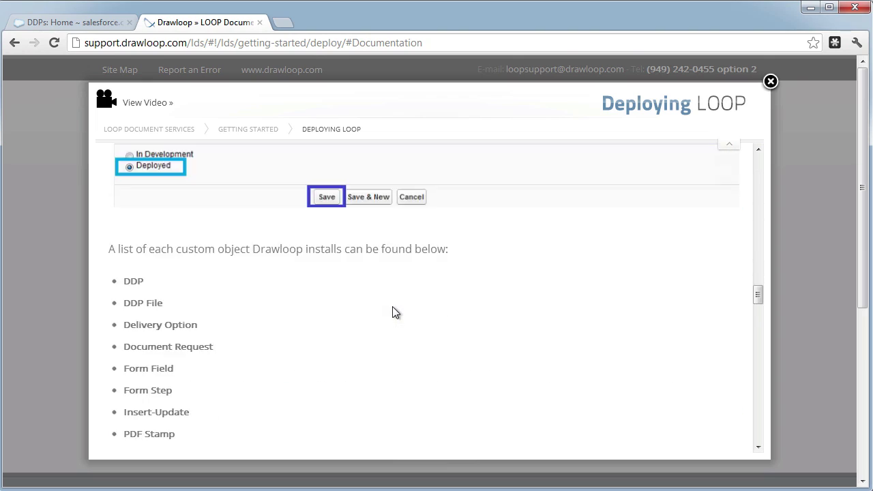
{"action": "scroll", "coordinate": [395, 312], "scroll_direction": "down", "scroll_amount": 20}
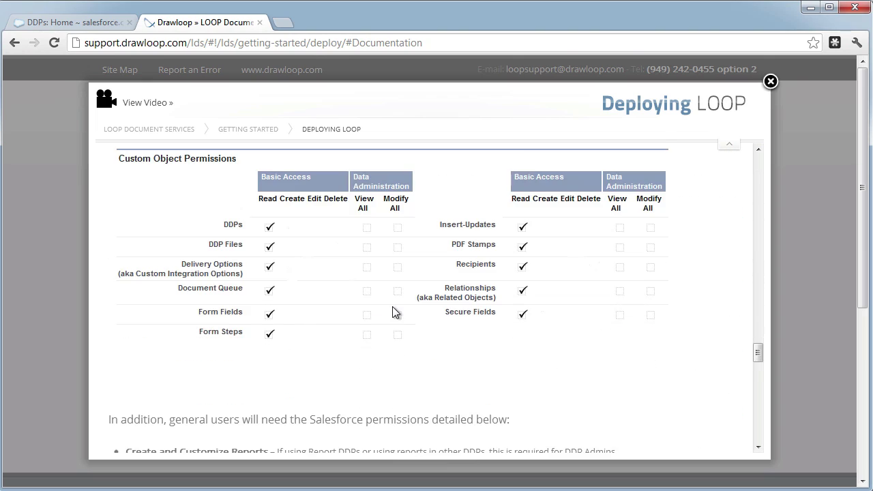
{"action": "scroll", "coordinate": [284, 264], "scroll_direction": "down", "scroll_amount": 15}
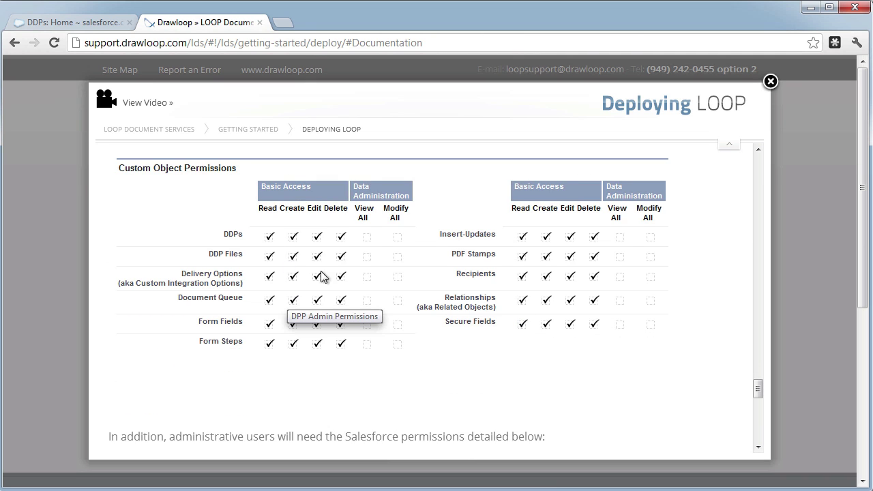
{"action": "scroll", "coordinate": [235, 172], "scroll_direction": "up", "scroll_amount": 12}
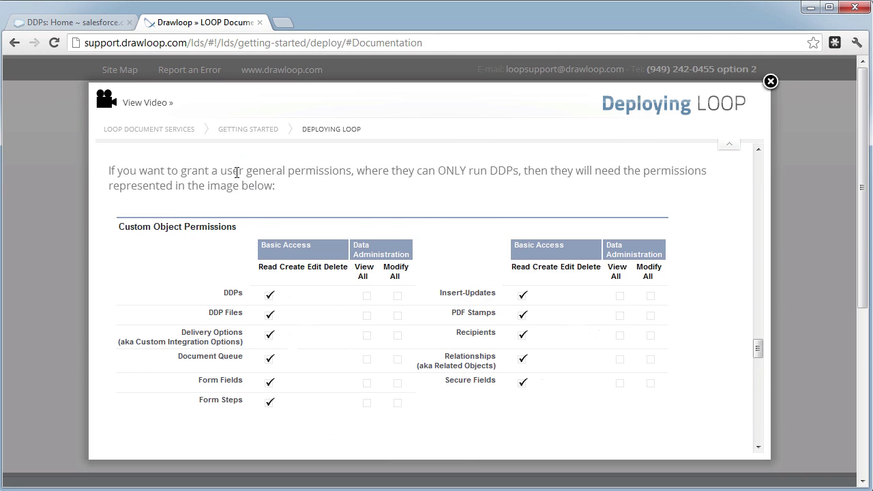
{"action": "left_click", "coordinate": [95, 22]}
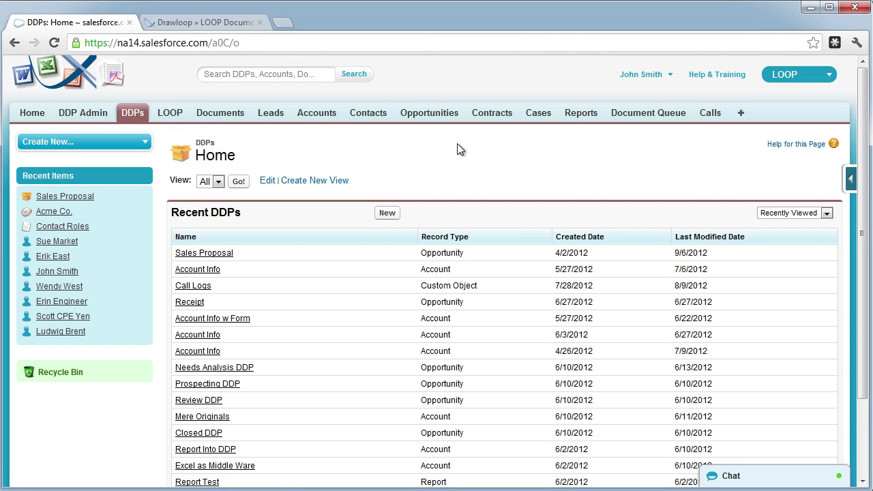
Go to Setup and open the Custom Objects list under App Setup > Create.
{"action": "left_click", "coordinate": [648, 75]}
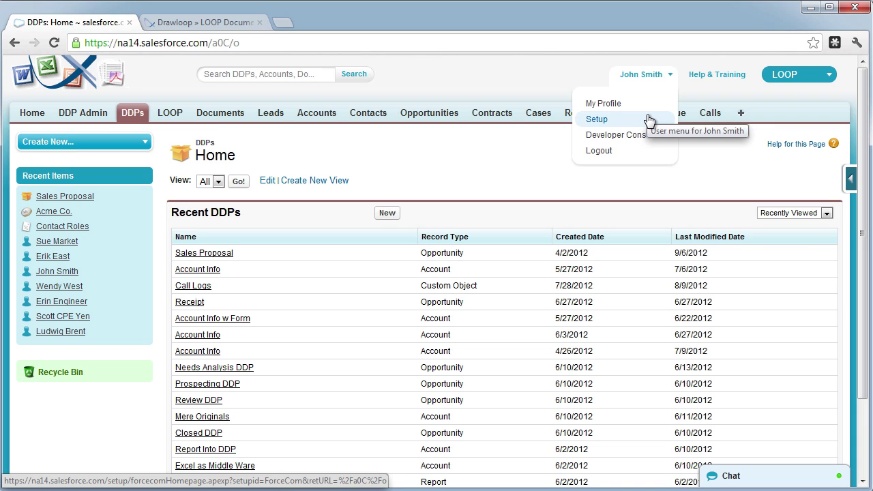
{"action": "left_click", "coordinate": [648, 120]}
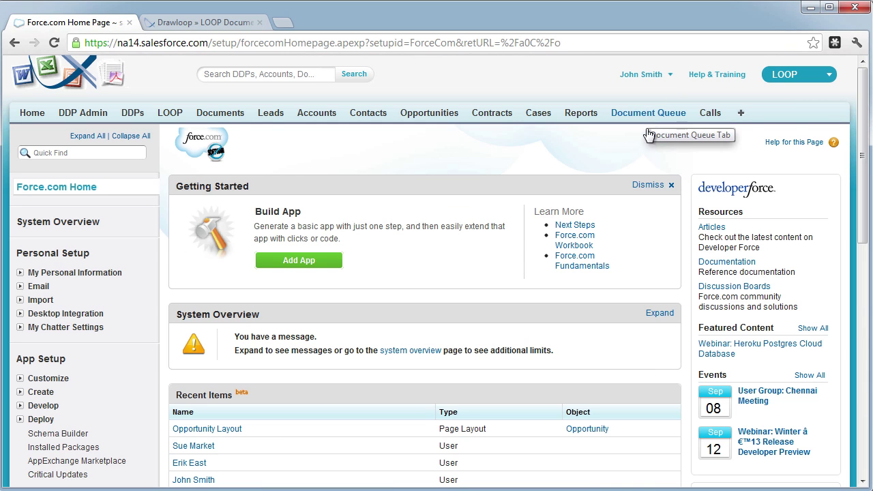
{"action": "left_click", "coordinate": [21, 392]}
{"action": "scroll", "coordinate": [27, 394], "scroll_direction": "down", "scroll_amount": 1}
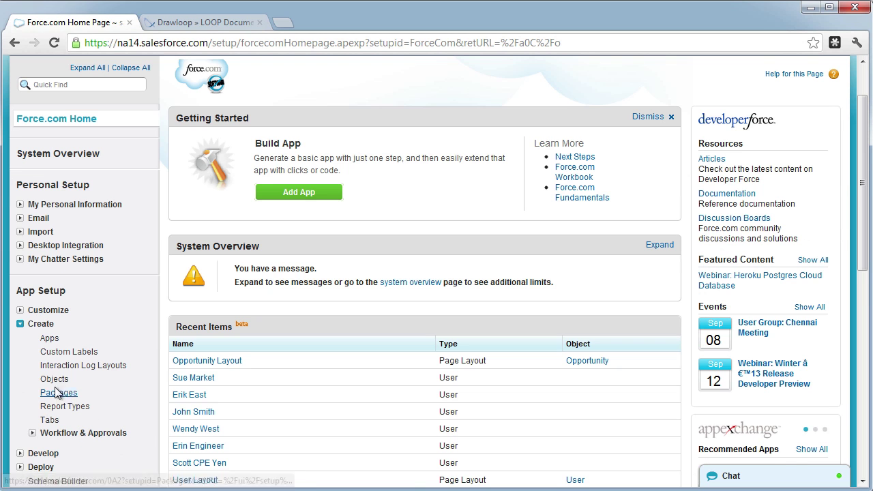
{"action": "left_click", "coordinate": [66, 382]}
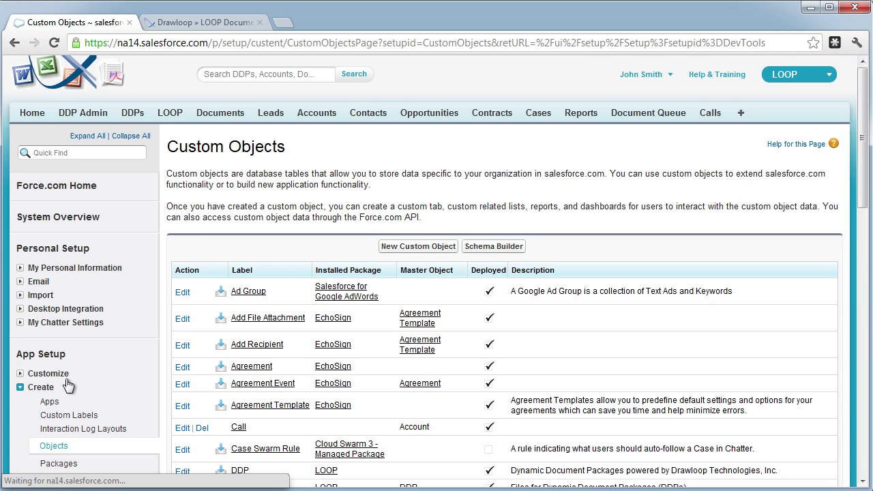
Check the LOOP package rows such as DDP, DDP File and Delivery Option are deployed.
{"action": "scroll", "coordinate": [558, 335], "scroll_direction": "down", "scroll_amount": 2}
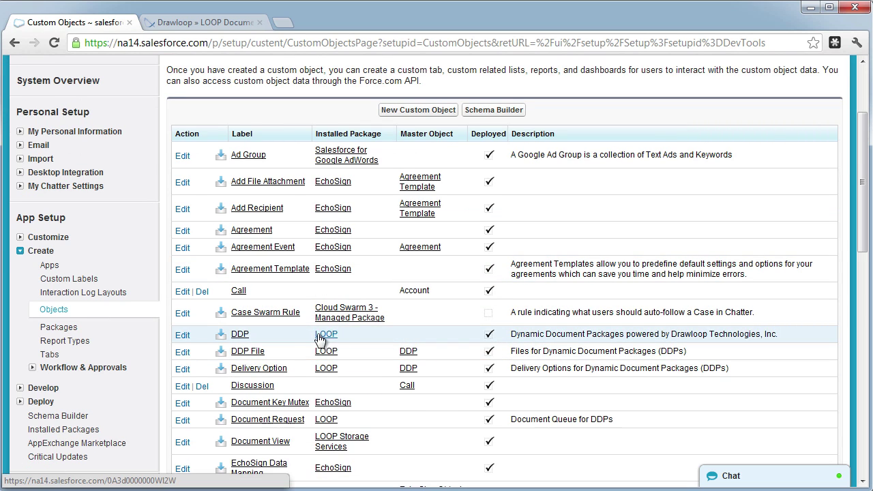
{"action": "left_click_drag", "start_coordinate": [337, 333], "coordinate": [313, 332]}
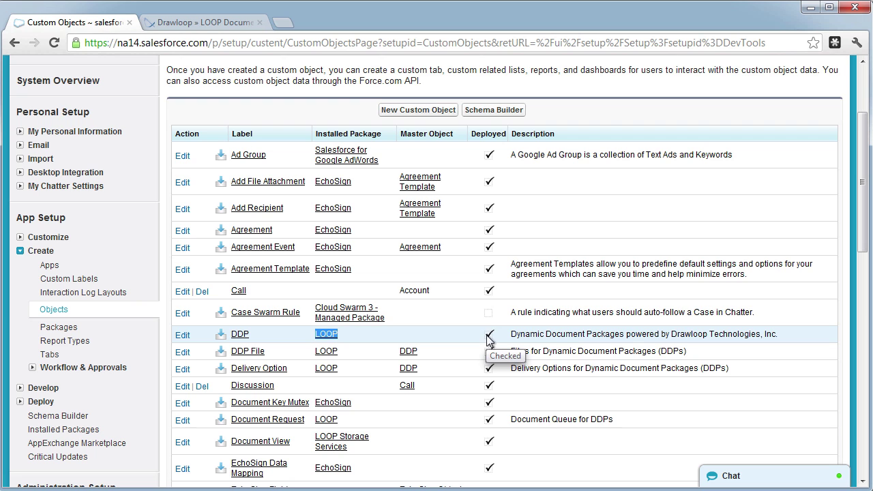
{"action": "scroll", "coordinate": [489, 339], "scroll_direction": "down", "scroll_amount": 10}
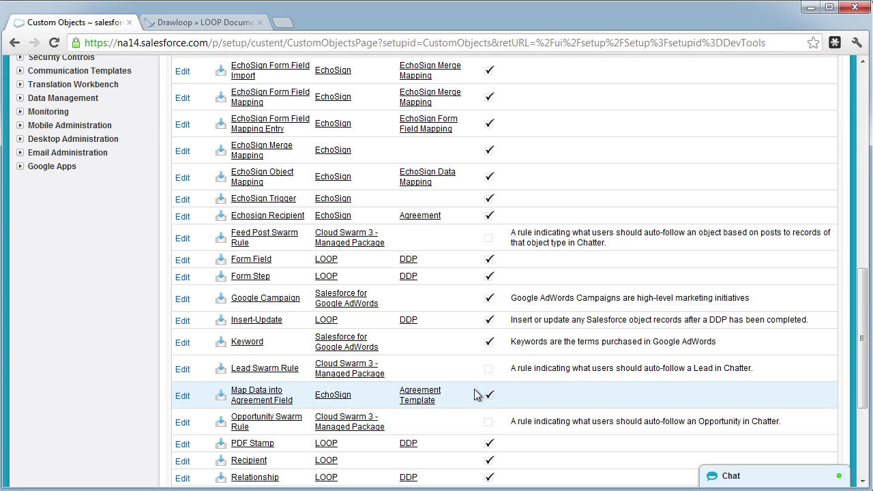
{"action": "scroll", "coordinate": [476, 395], "scroll_direction": "up", "scroll_amount": 3}
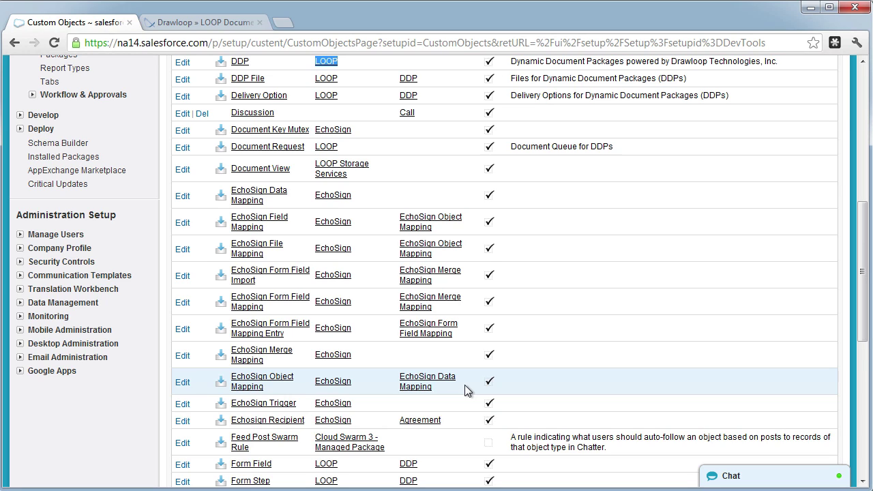
{"action": "scroll", "coordinate": [431, 396], "scroll_direction": "up", "scroll_amount": 4}
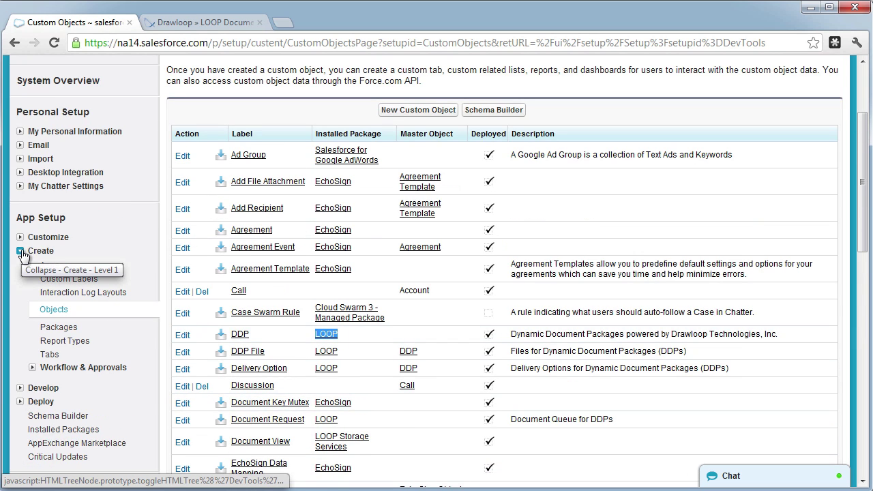
Open the Marketing User profile from the All Users list.
{"action": "left_click", "coordinate": [20, 251]}
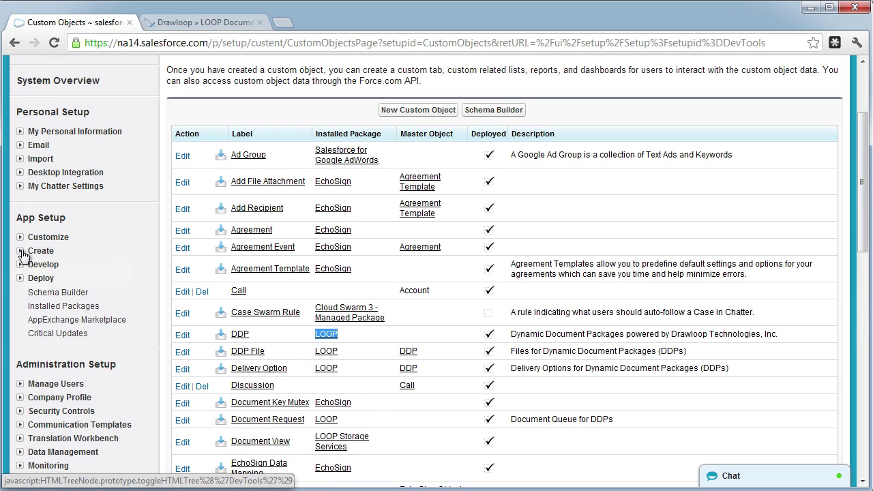
{"action": "left_click", "coordinate": [20, 384]}
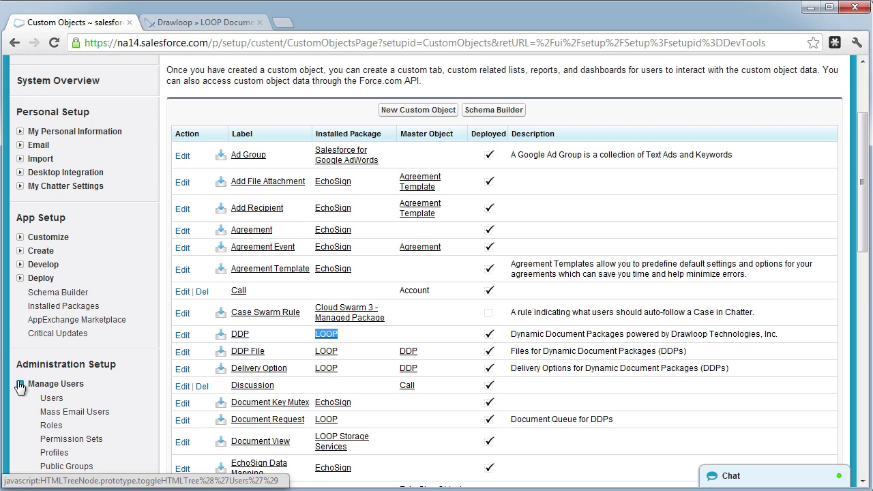
{"action": "scroll", "coordinate": [42, 398], "scroll_direction": "down", "scroll_amount": 1}
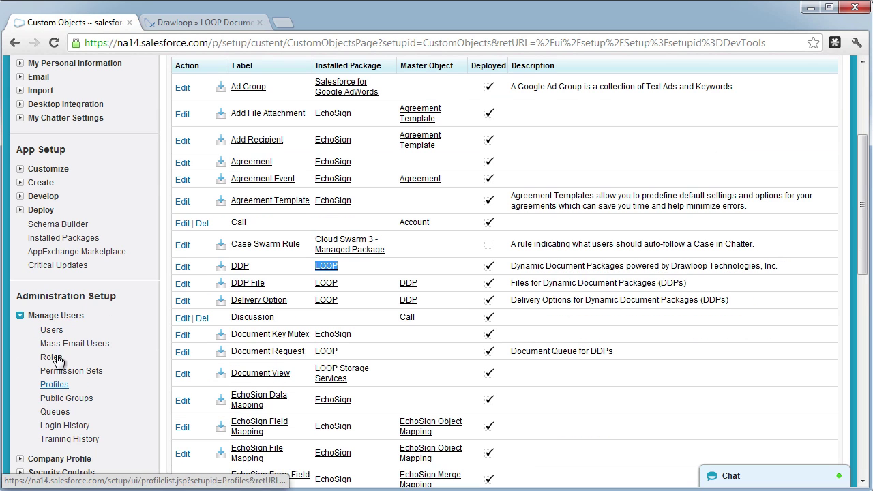
{"action": "left_click", "coordinate": [55, 331]}
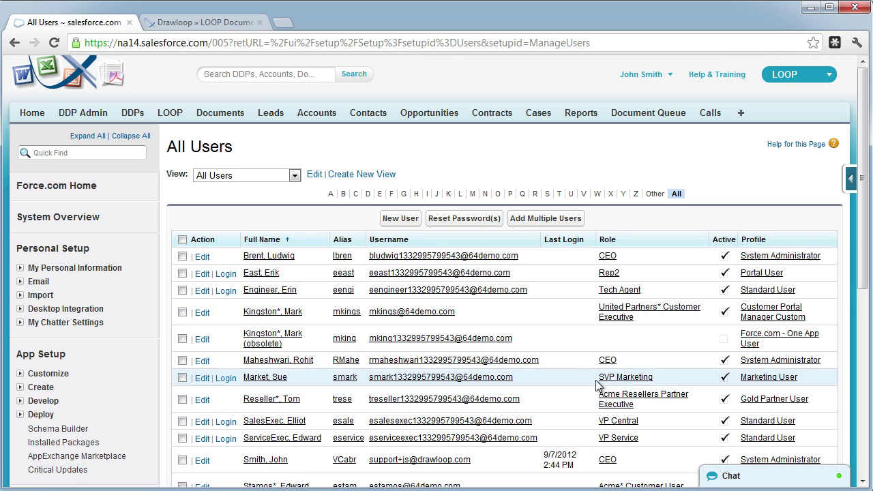
{"action": "left_click", "coordinate": [787, 383]}
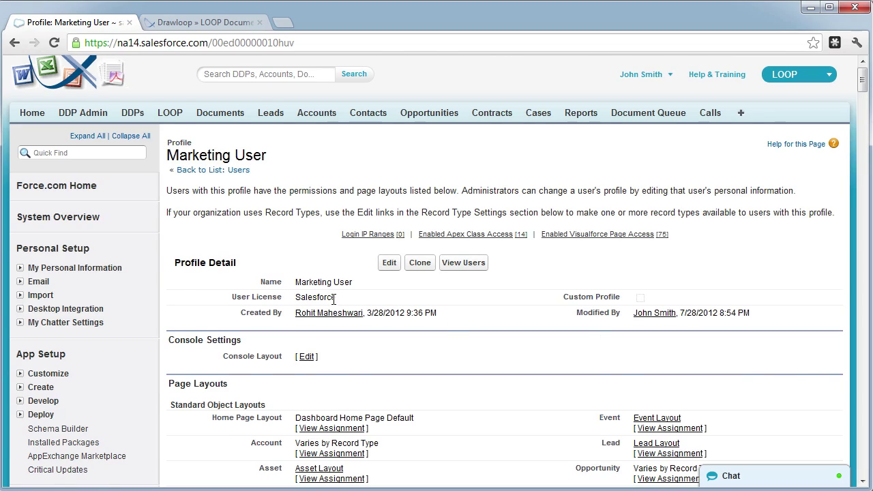
View the profile's DDP field-level security under Custom Field-Level Security.
{"action": "scroll", "coordinate": [334, 298], "scroll_direction": "down", "scroll_amount": 4}
{"action": "scroll", "coordinate": [335, 304], "scroll_direction": "down", "scroll_amount": 12}
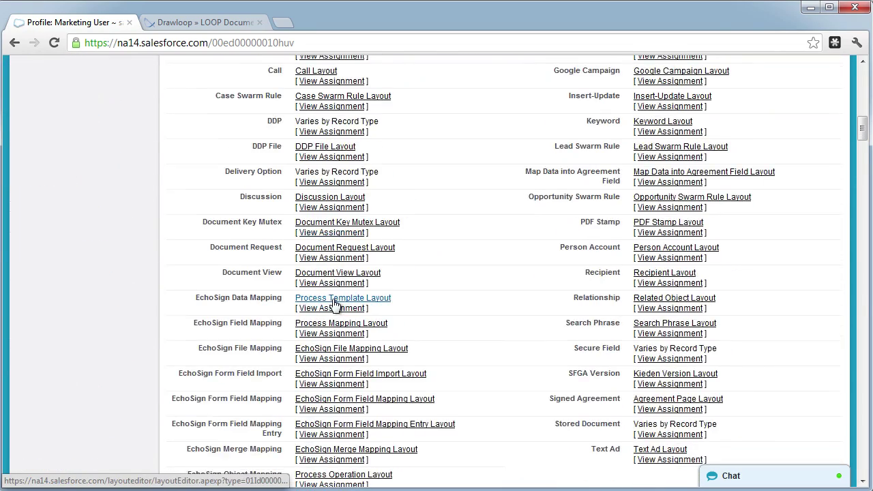
{"action": "scroll", "coordinate": [334, 305], "scroll_direction": "down", "scroll_amount": 4}
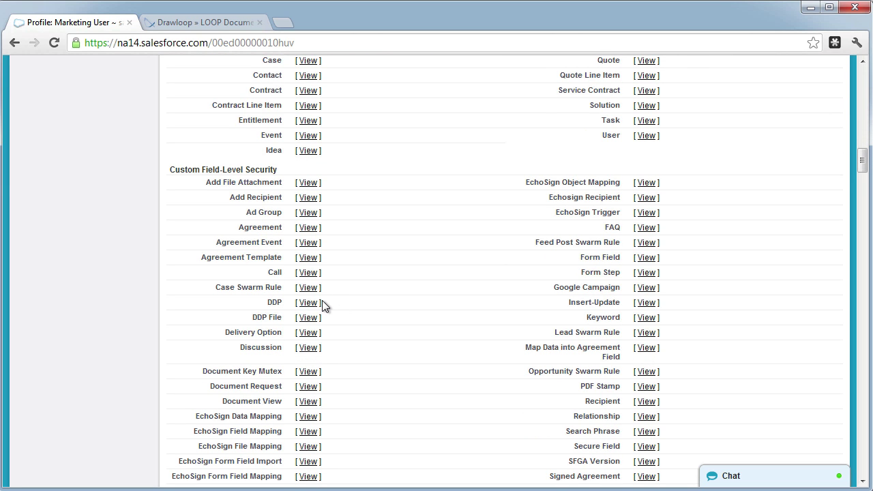
{"action": "left_click", "coordinate": [309, 303]}
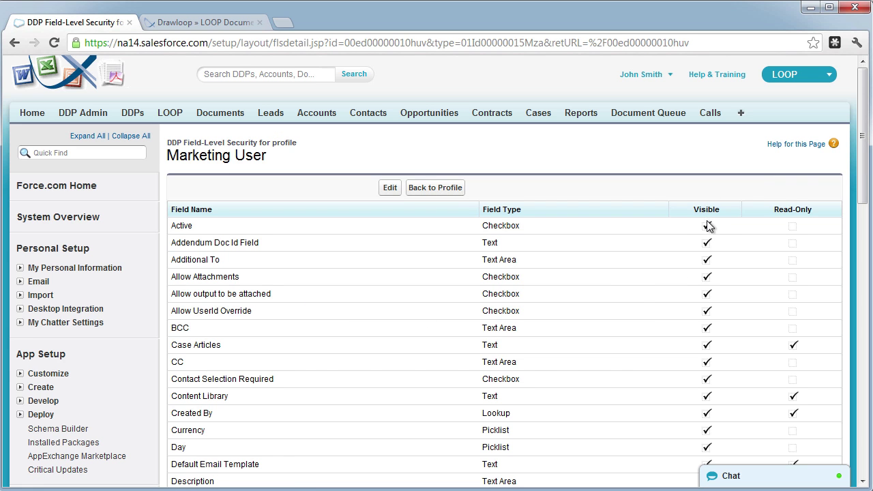
Scan the DDP field list, then go back to the Marketing User profile page.
{"action": "scroll", "coordinate": [695, 310], "scroll_direction": "down", "scroll_amount": 2}
{"action": "scroll", "coordinate": [695, 310], "scroll_direction": "down", "scroll_amount": 10}
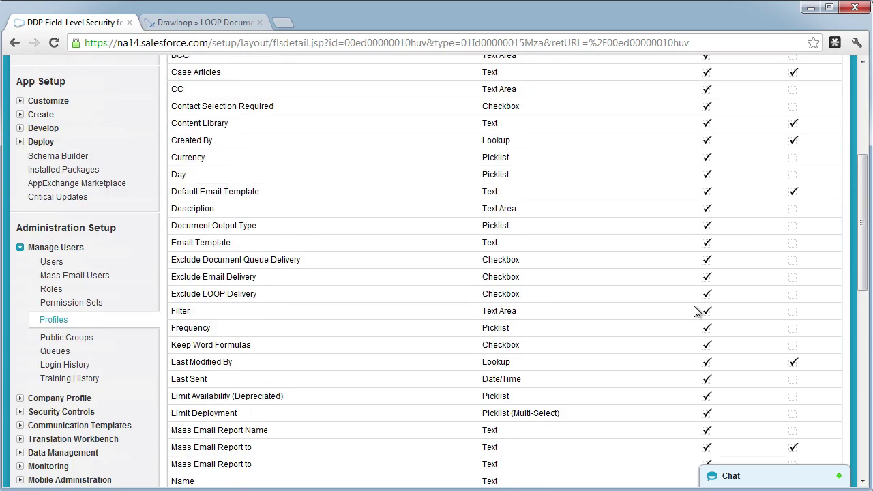
{"action": "scroll", "coordinate": [699, 320], "scroll_direction": "up", "scroll_amount": 12}
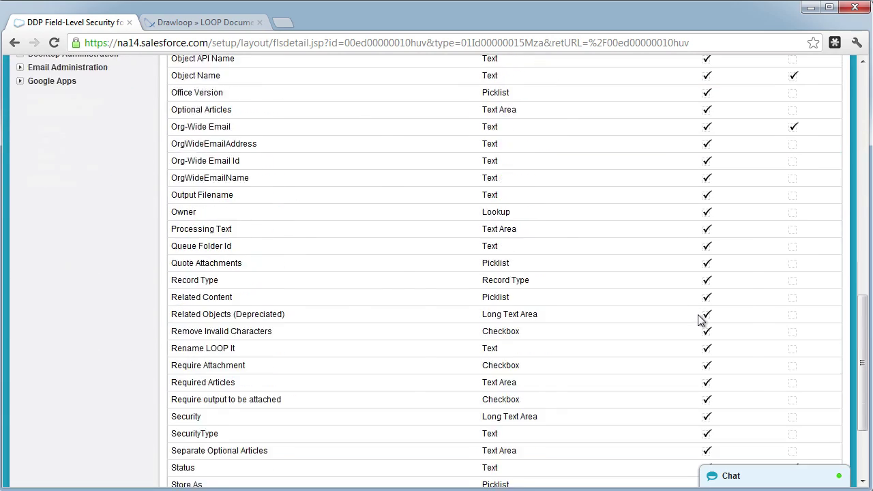
{"action": "left_click", "coordinate": [15, 43]}
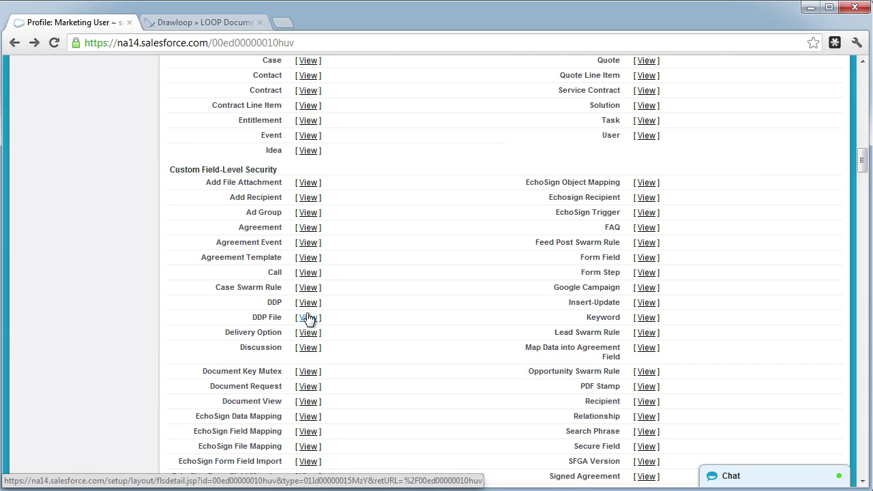
{"action": "left_click", "coordinate": [210, 24]}
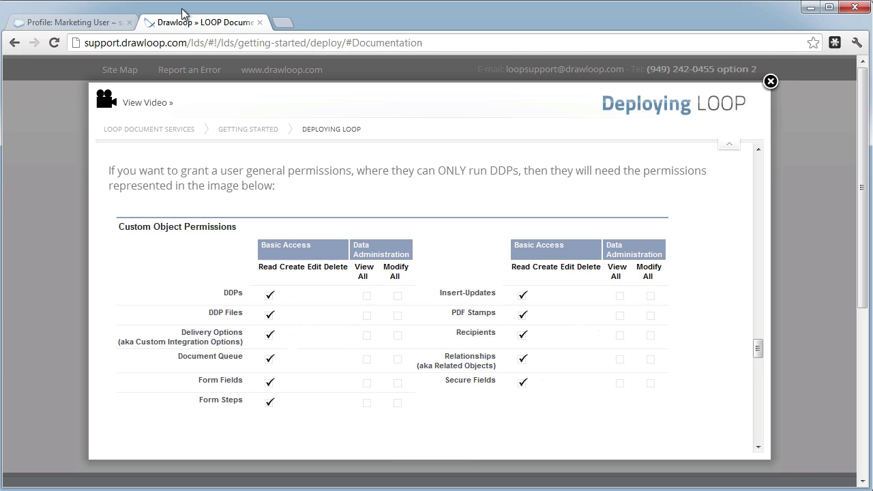
{"action": "left_click", "coordinate": [94, 28]}
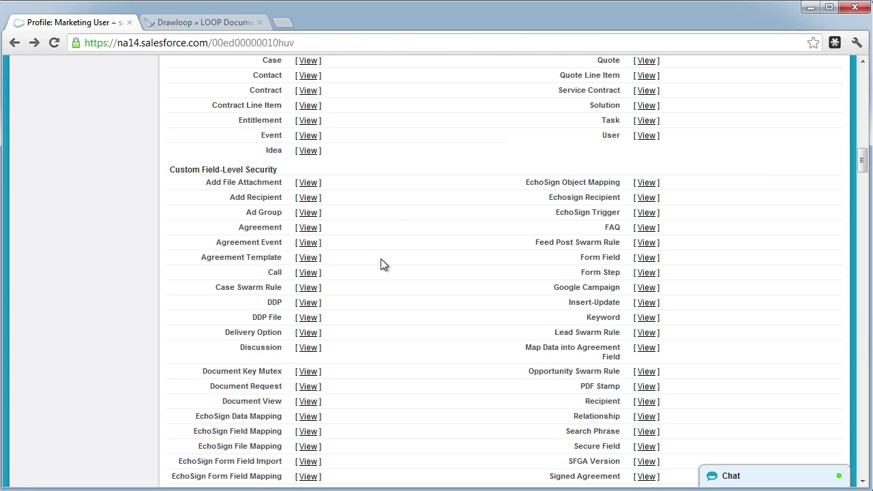
{"action": "scroll", "coordinate": [382, 266], "scroll_direction": "up", "scroll_amount": 20}
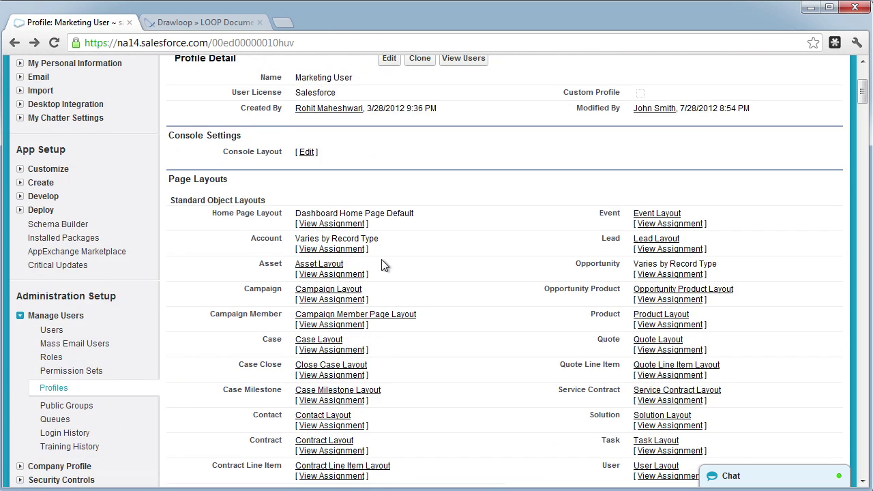
Edit the Marketing User profile and review its still-unchecked DDPs custom object permissions.
{"action": "left_click", "coordinate": [387, 264]}
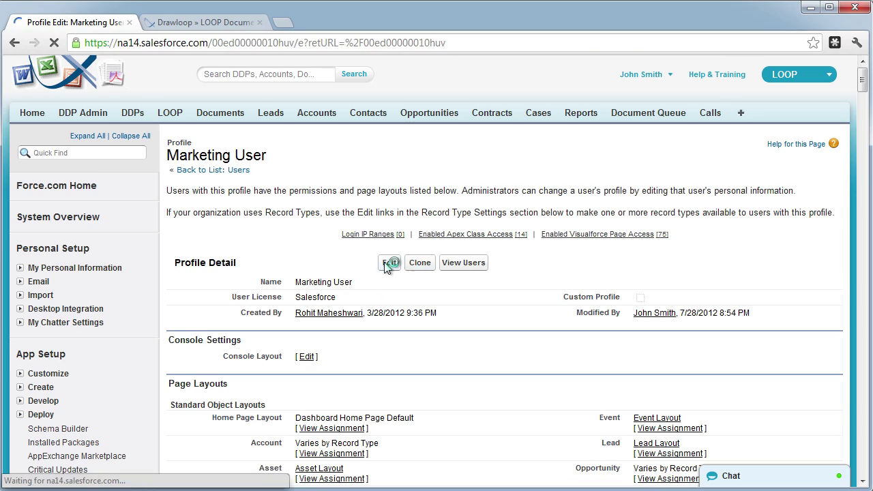
{"action": "scroll", "coordinate": [384, 266], "scroll_direction": "down", "scroll_amount": 5}
{"action": "scroll", "coordinate": [384, 266], "scroll_direction": "down", "scroll_amount": 20}
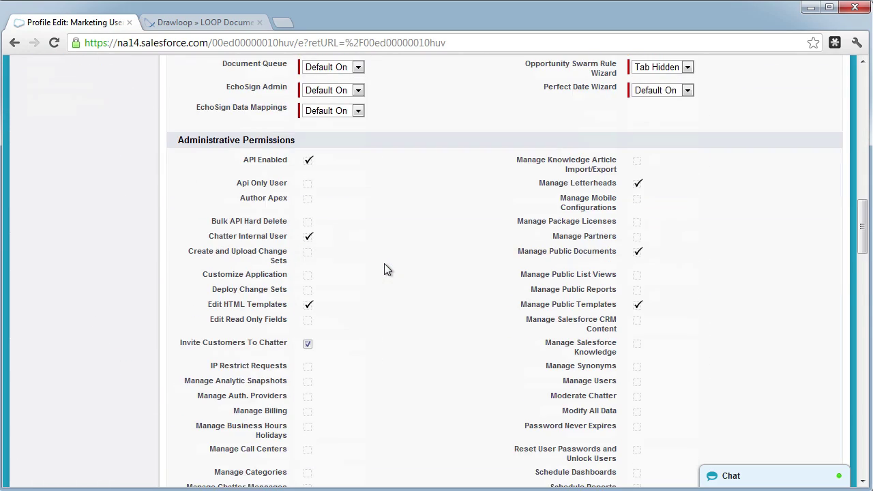
{"action": "scroll", "coordinate": [384, 268], "scroll_direction": "down", "scroll_amount": 3}
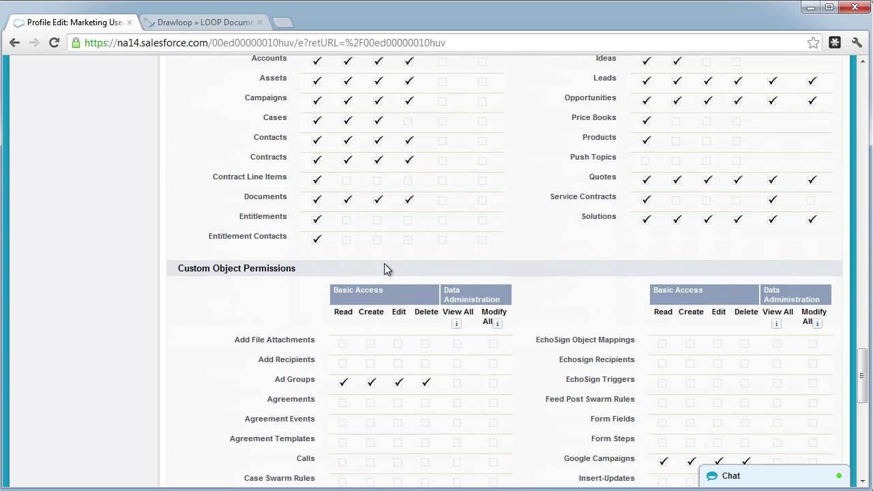
{"action": "scroll", "coordinate": [384, 269], "scroll_direction": "down", "scroll_amount": 3}
{"action": "scroll", "coordinate": [384, 269], "scroll_direction": "down", "scroll_amount": 1}
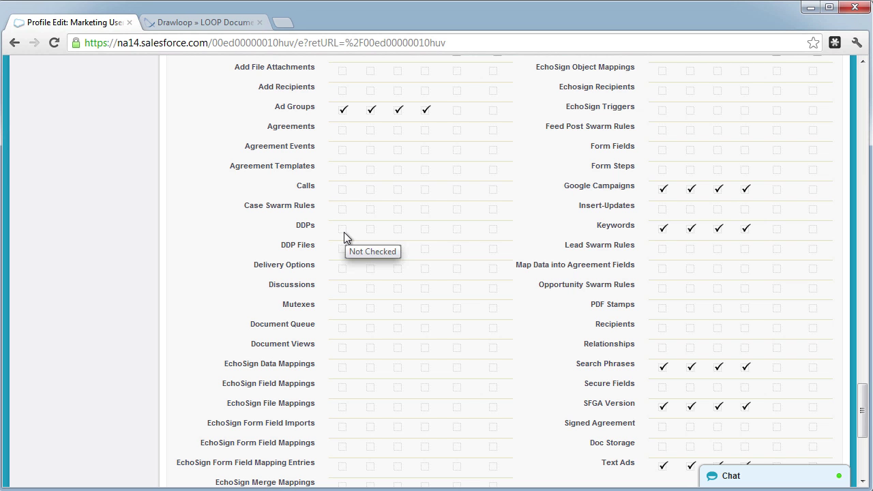
{"action": "scroll", "coordinate": [352, 281], "scroll_direction": "up", "scroll_amount": 20}
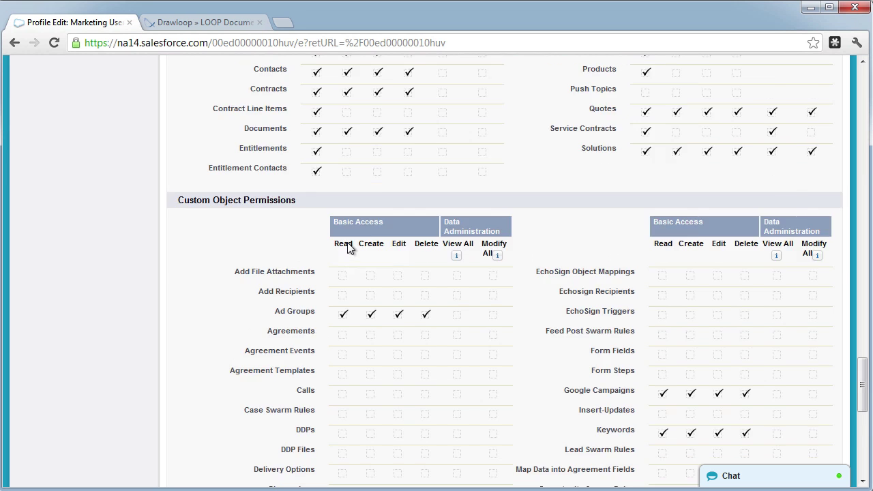
{"action": "scroll", "coordinate": [352, 283], "scroll_direction": "up", "scroll_amount": 10}
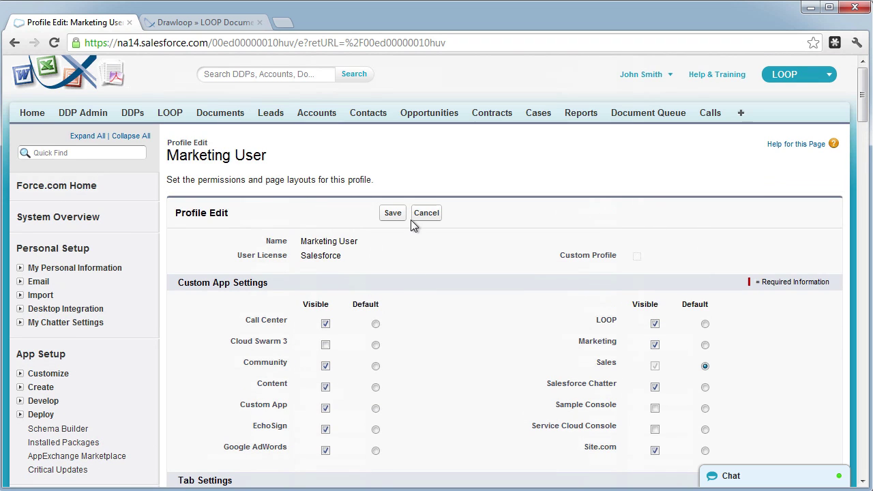
Save the Marketing User profile and show its Enabled Visualforce Page Access list of LStore and Loop pages.
{"action": "left_click", "coordinate": [399, 214]}
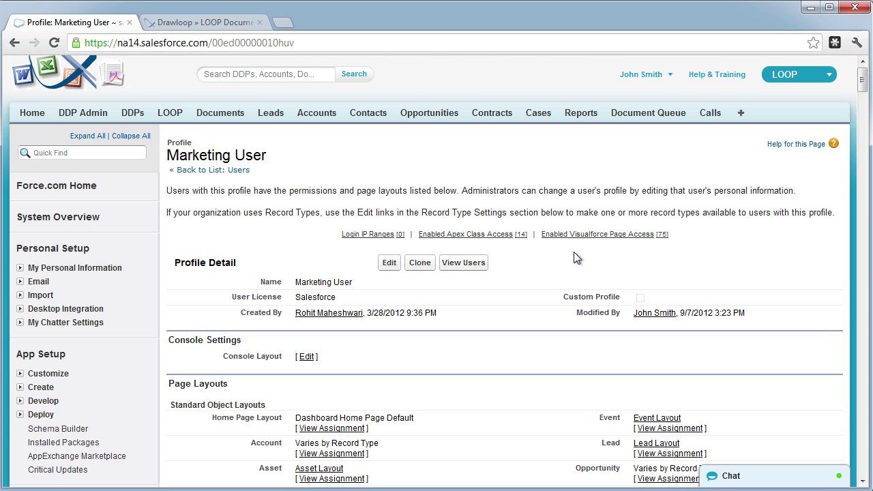
{"action": "left_click", "coordinate": [578, 234]}
{"action": "scroll", "coordinate": [594, 256], "scroll_direction": "down", "scroll_amount": 10}
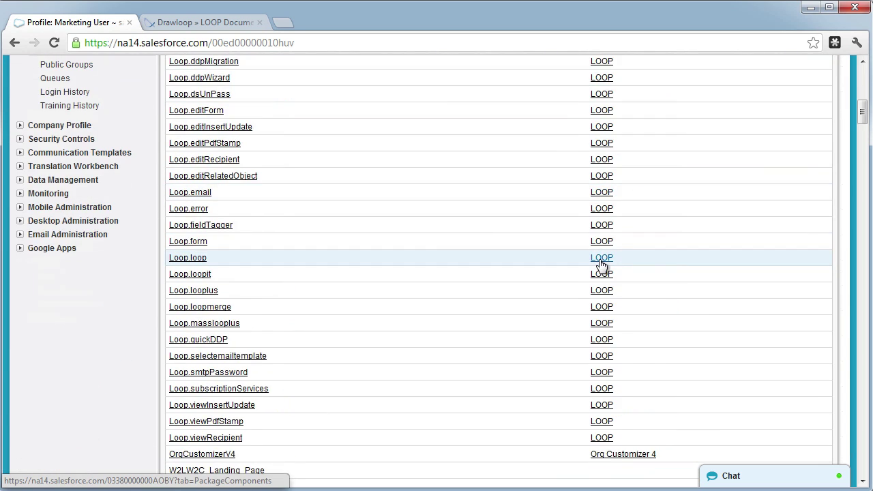
{"action": "scroll", "coordinate": [600, 263], "scroll_direction": "up", "scroll_amount": 15}
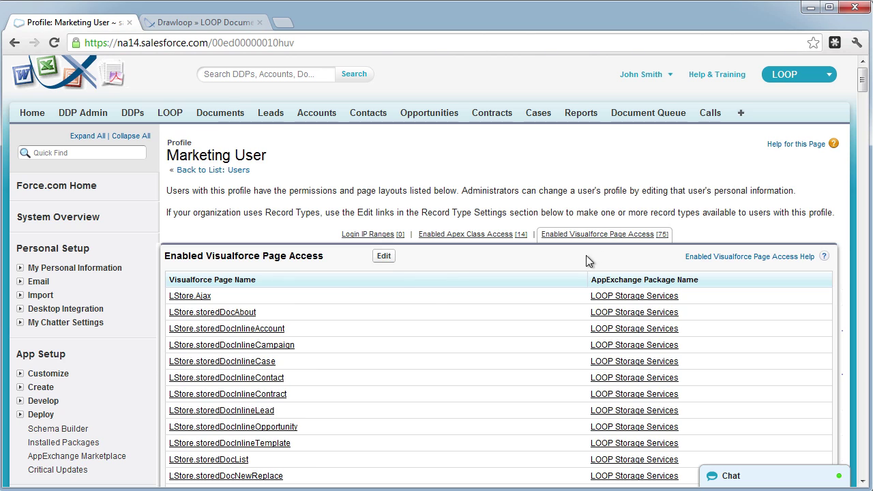
{"action": "mouse_move", "coordinate": [614, 235]}
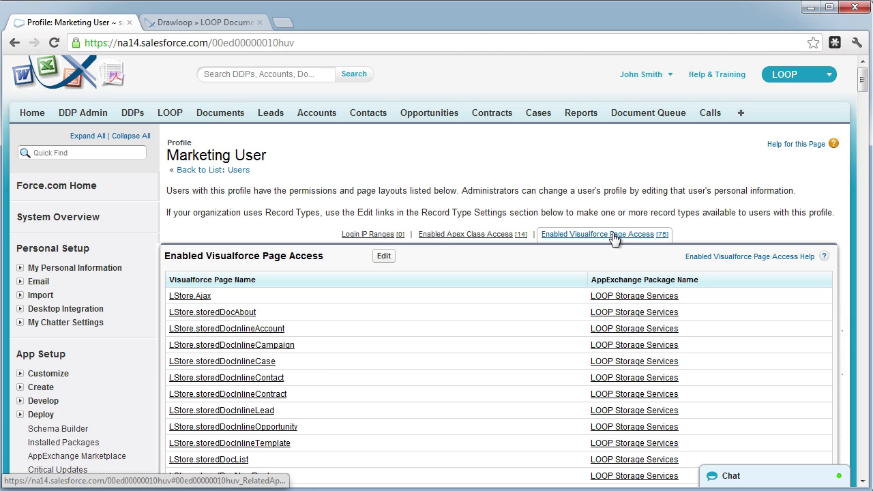
Edit Visualforce page access, confirm the Loop pages are enabled, and save (76 enabled pages).
{"action": "left_click", "coordinate": [385, 257]}
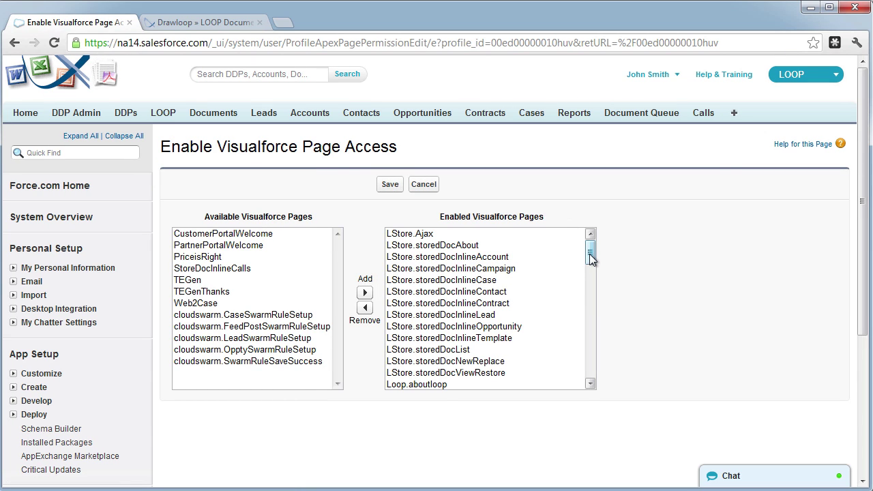
{"action": "left_click_drag", "start_coordinate": [589, 254], "coordinate": [591, 274]}
{"action": "left_click", "coordinate": [443, 270]}
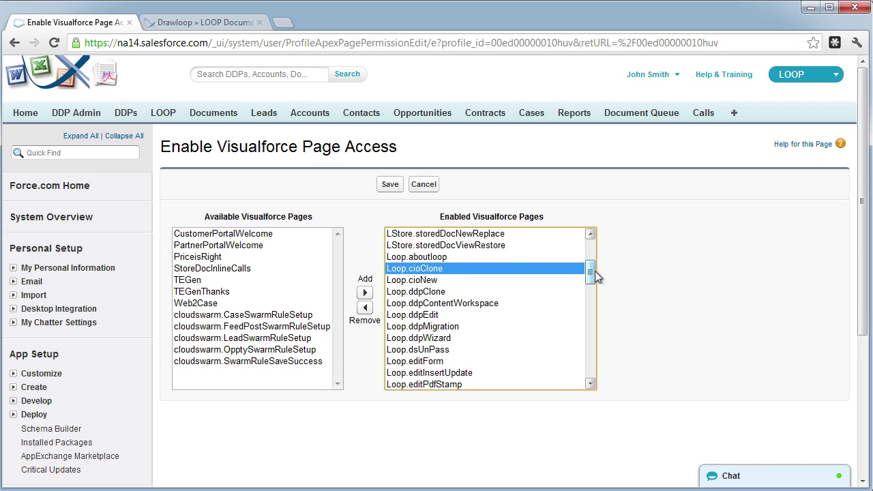
{"action": "left_click_drag", "start_coordinate": [595, 271], "coordinate": [592, 288]}
{"action": "left_click", "coordinate": [268, 366]}
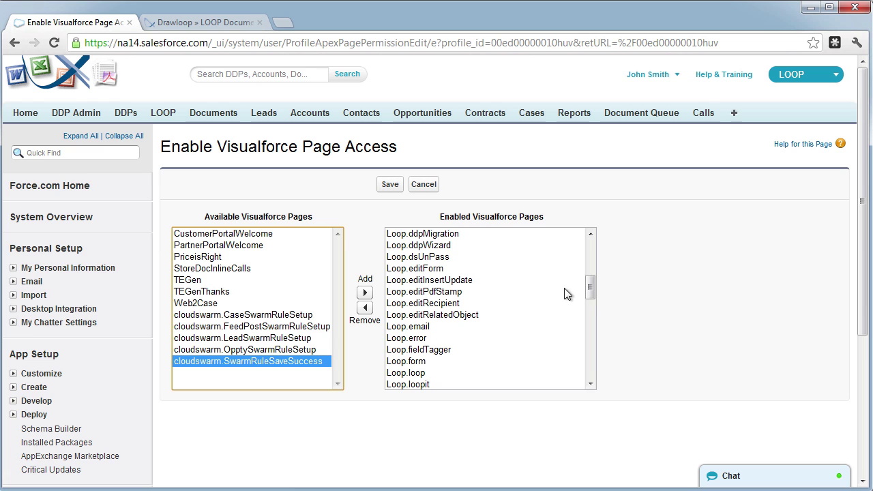
{"action": "left_click_drag", "start_coordinate": [591, 289], "coordinate": [592, 262]}
{"action": "left_click", "coordinate": [386, 185]}
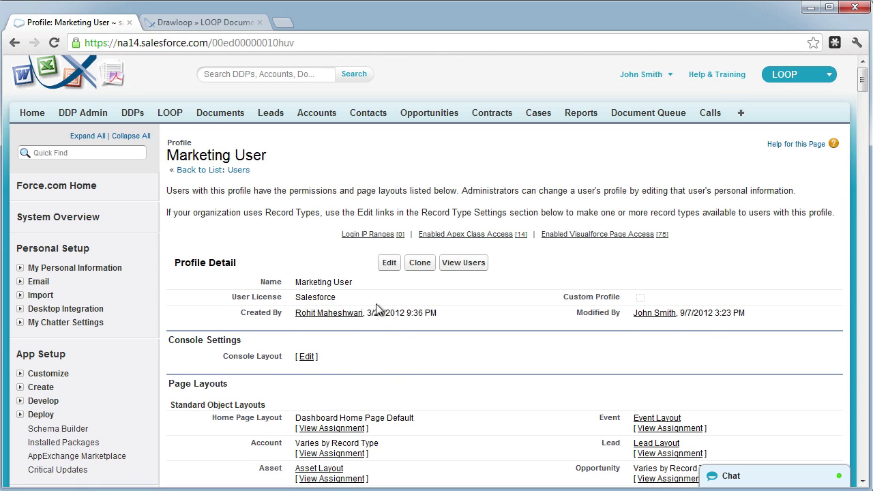
Open Sharing Settings under Security Controls.
{"action": "scroll", "coordinate": [283, 296], "scroll_direction": "down", "scroll_amount": 5}
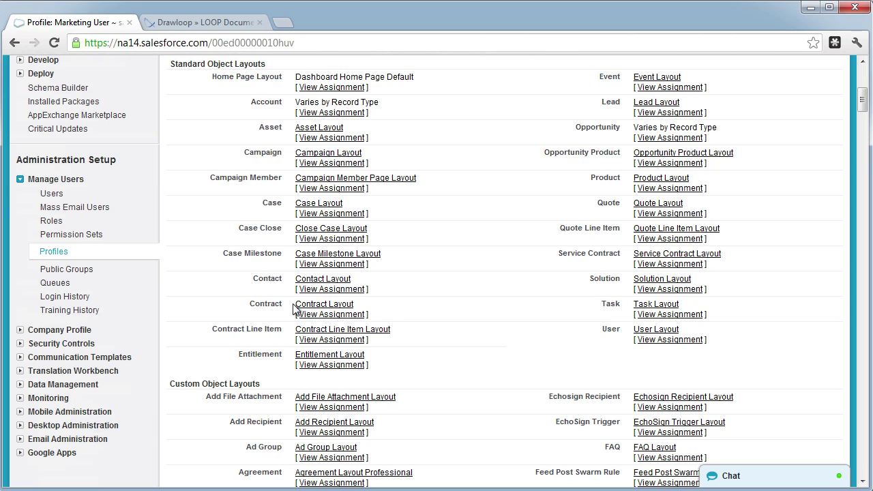
{"action": "left_click", "coordinate": [19, 179]}
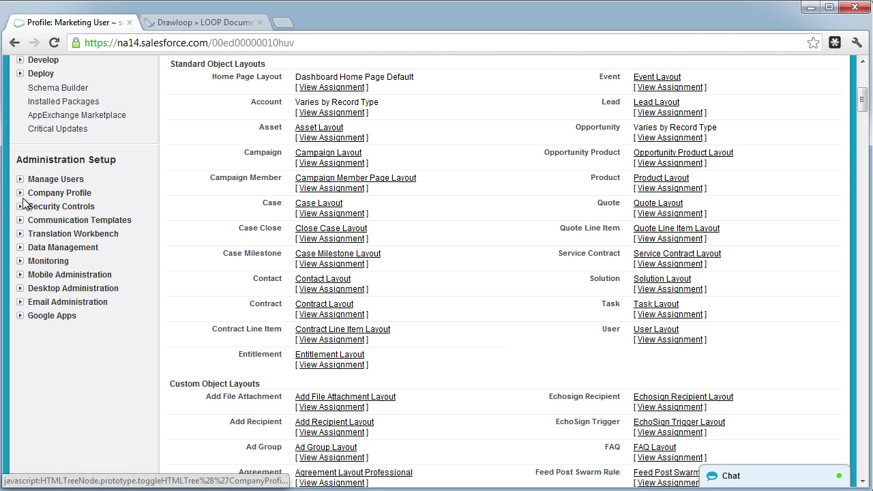
{"action": "left_click", "coordinate": [20, 206]}
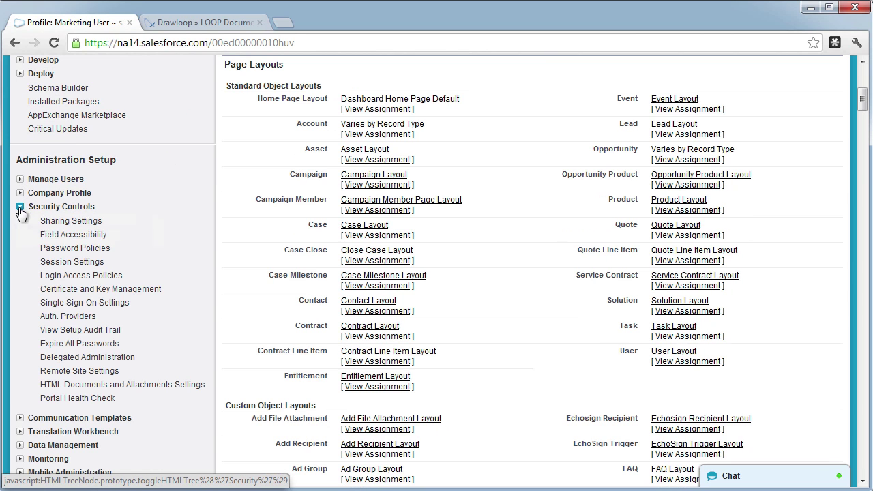
{"action": "left_click", "coordinate": [52, 222]}
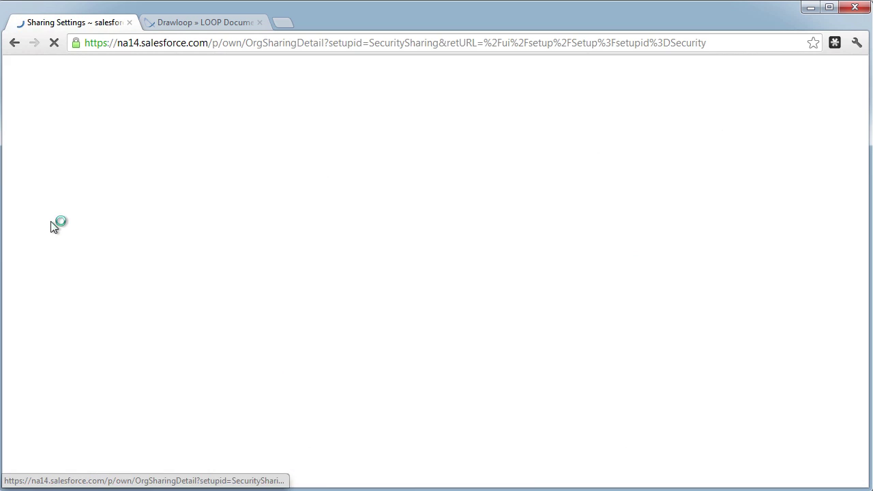
Confirm DDP's organization-wide default access is Public Read/Write.
{"action": "scroll", "coordinate": [350, 356], "scroll_direction": "down", "scroll_amount": 3}
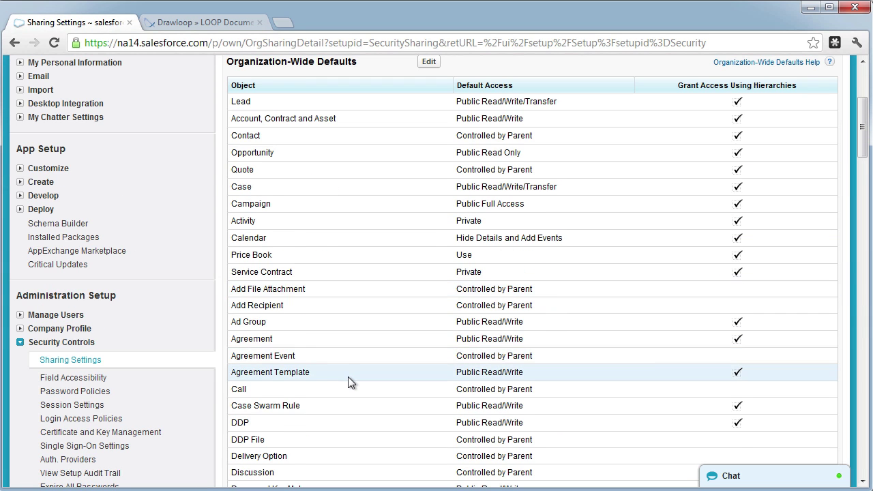
{"action": "scroll", "coordinate": [348, 378], "scroll_direction": "down", "scroll_amount": 1}
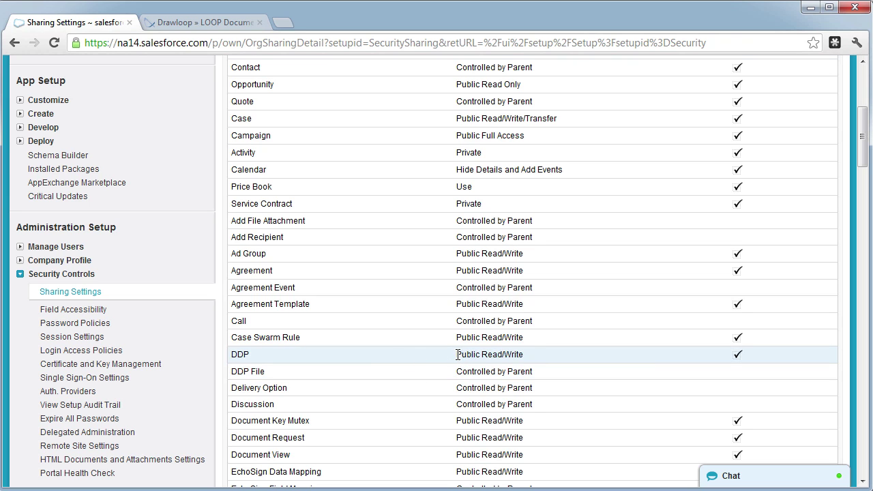
{"action": "left_click_drag", "start_coordinate": [456, 354], "coordinate": [524, 355]}
{"action": "scroll", "coordinate": [498, 361], "scroll_direction": "up", "scroll_amount": 4}
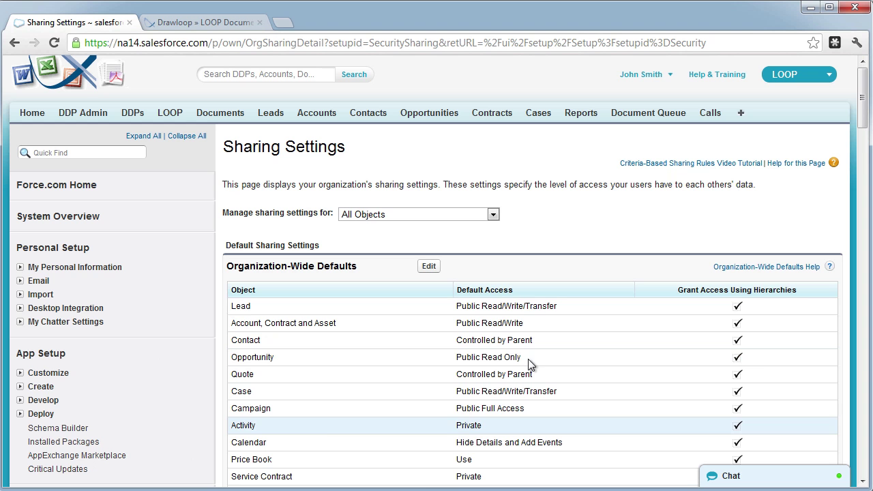
Edit the organization-wide defaults, leave DDP at Public Read/Write, and save.
{"action": "left_click", "coordinate": [424, 267]}
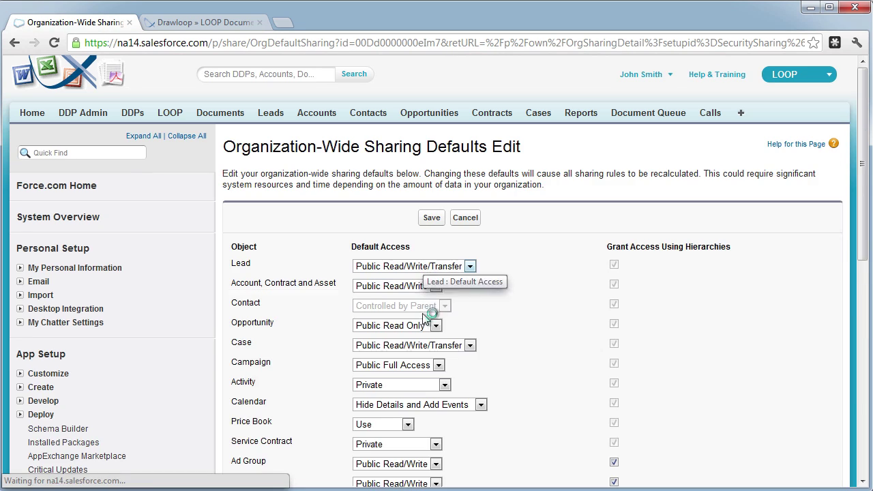
{"action": "scroll", "coordinate": [421, 319], "scroll_direction": "down", "scroll_amount": 4}
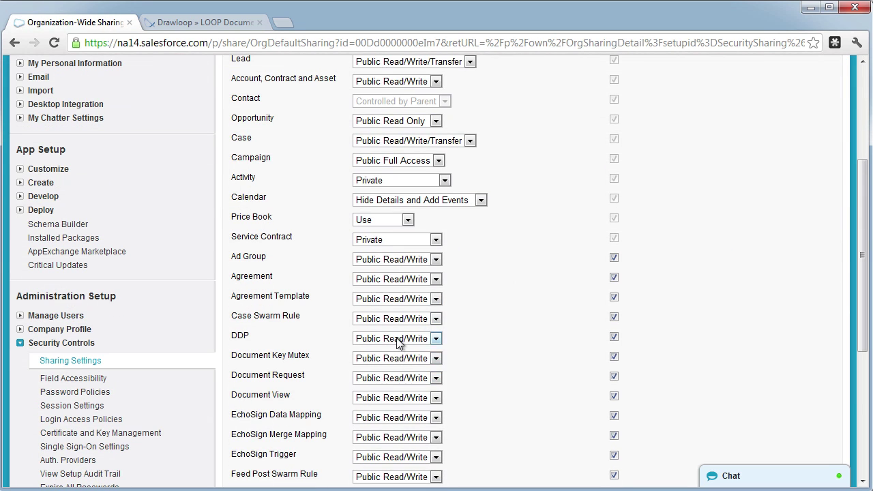
{"action": "left_click", "coordinate": [397, 339]}
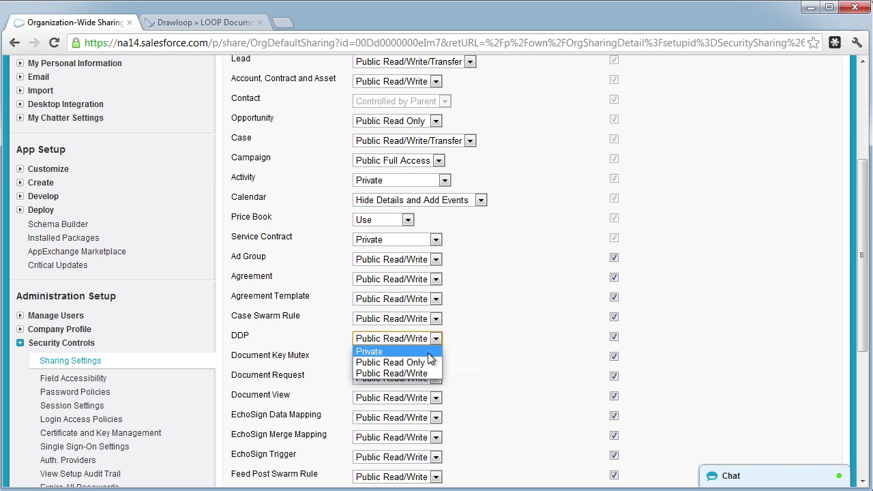
{"action": "left_click", "coordinate": [482, 352]}
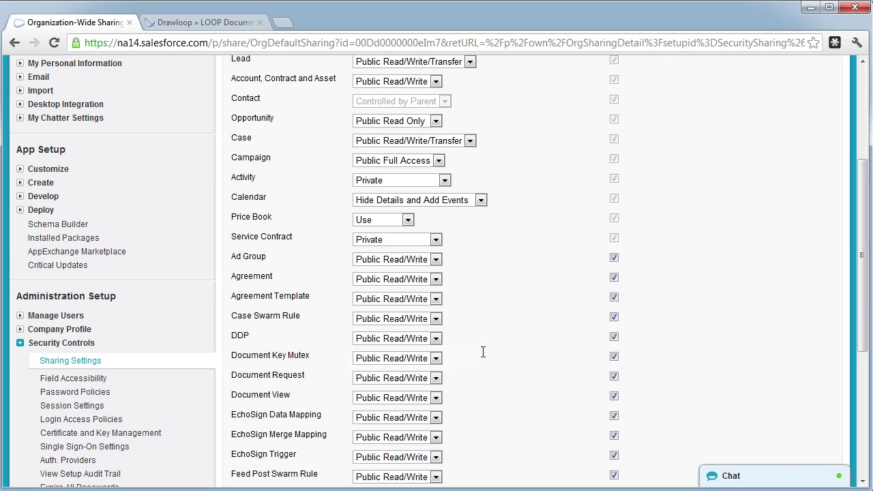
{"action": "scroll", "coordinate": [482, 351], "scroll_direction": "up", "scroll_amount": 3}
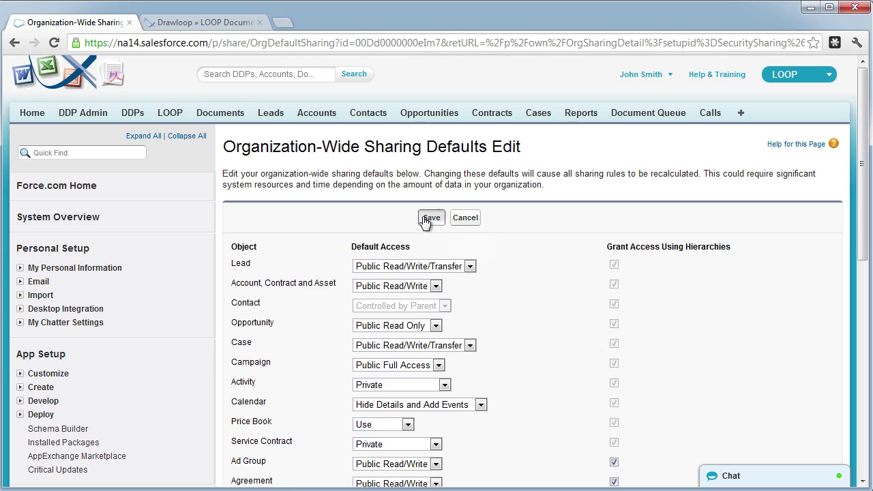
{"action": "left_click", "coordinate": [427, 218]}
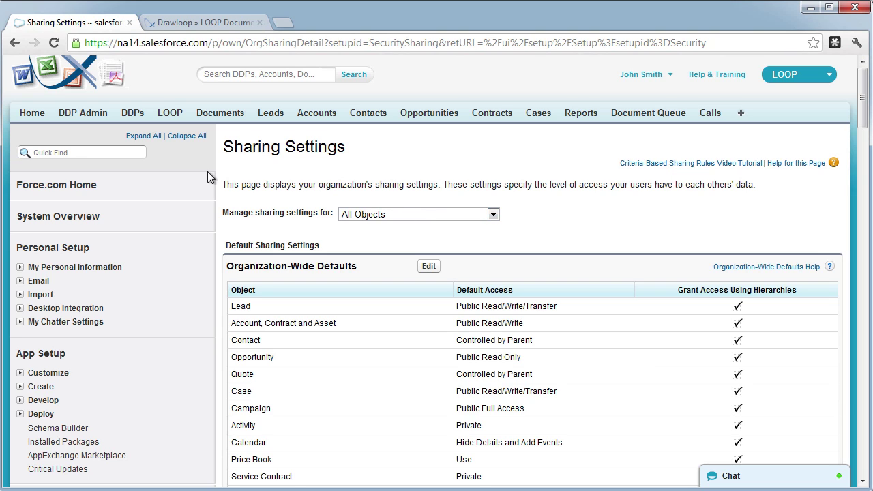
Open the Sales Proposal DDP and list Profiles as the user type in Set Security.
{"action": "left_click", "coordinate": [134, 116]}
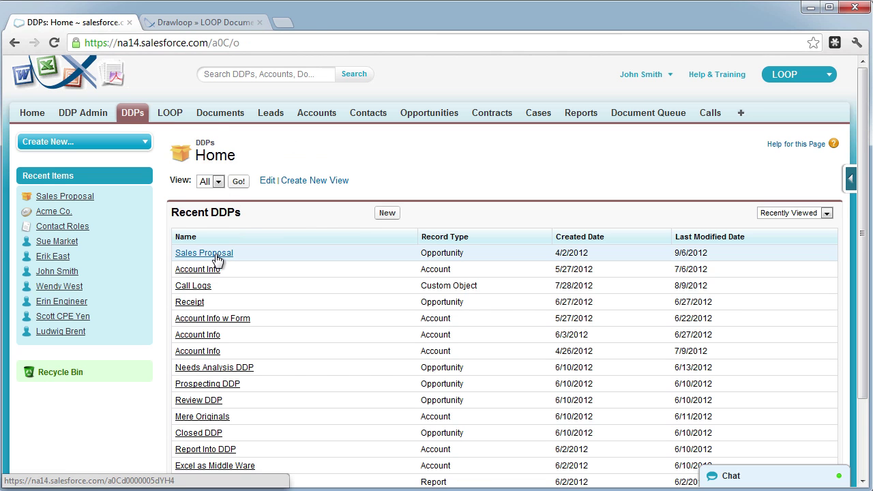
{"action": "left_click", "coordinate": [216, 255]}
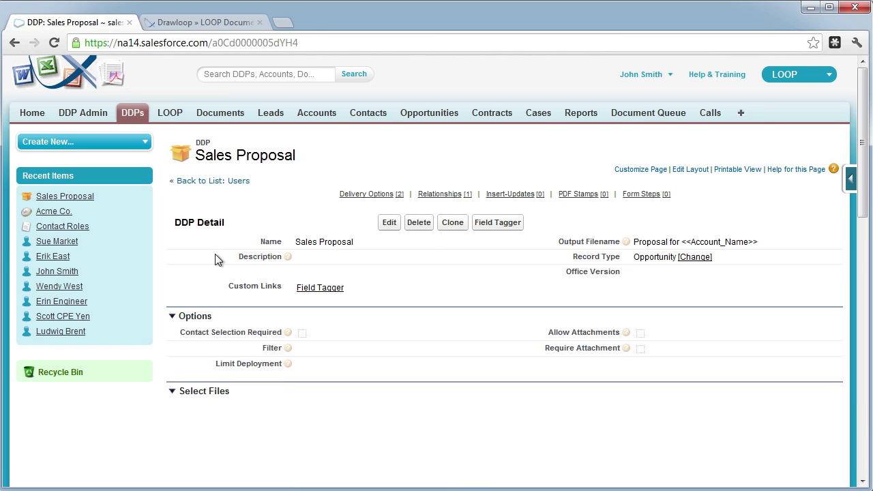
{"action": "scroll", "coordinate": [216, 260], "scroll_direction": "down", "scroll_amount": 1}
{"action": "scroll", "coordinate": [216, 259], "scroll_direction": "down", "scroll_amount": 5}
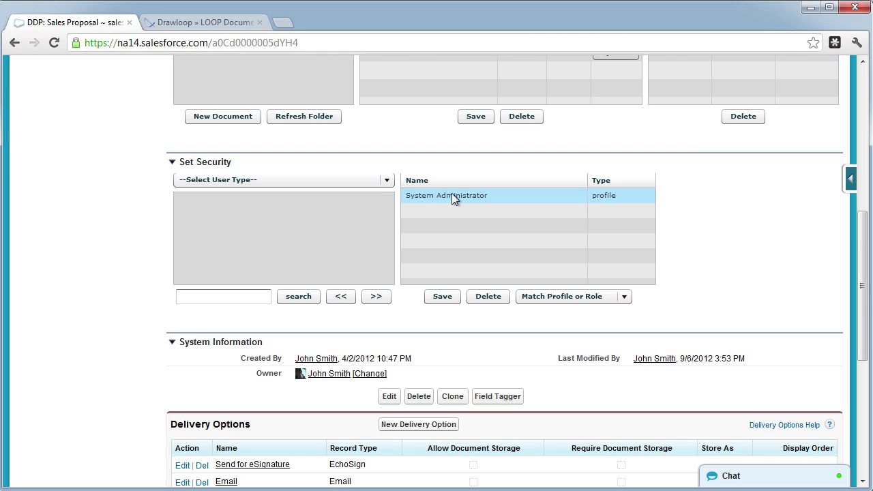
{"action": "left_click", "coordinate": [386, 180]}
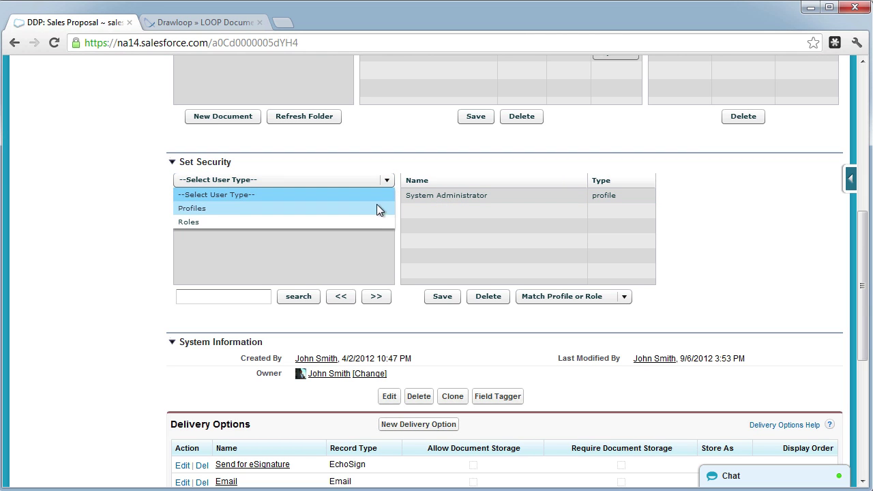
{"action": "left_click", "coordinate": [219, 208]}
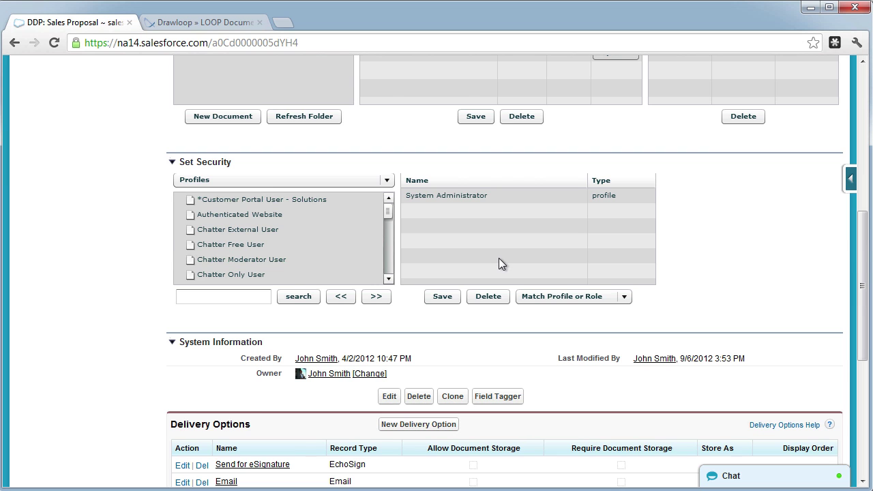
{"action": "scroll", "coordinate": [499, 258], "scroll_direction": "up", "scroll_amount": 4}
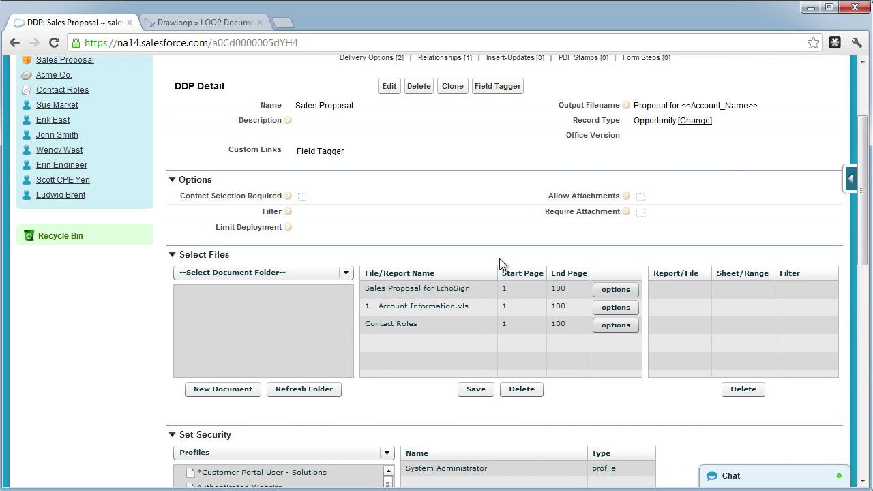
{"action": "scroll", "coordinate": [500, 259], "scroll_direction": "up", "scroll_amount": 2}
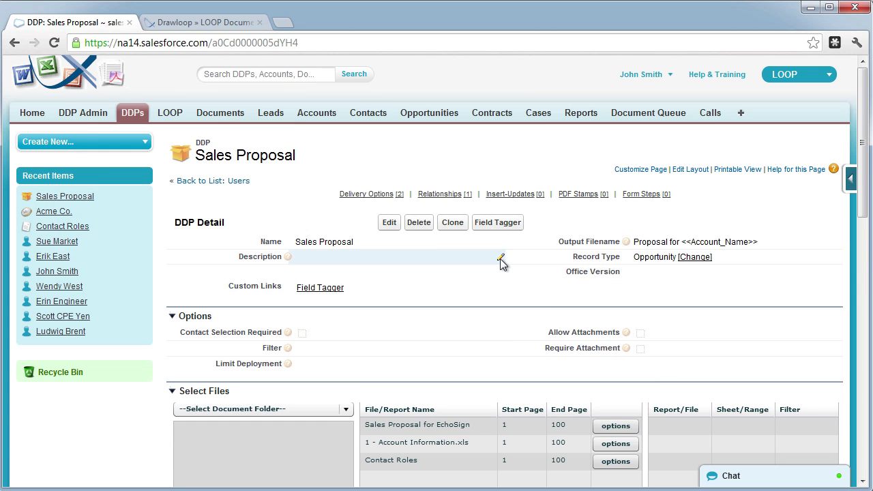